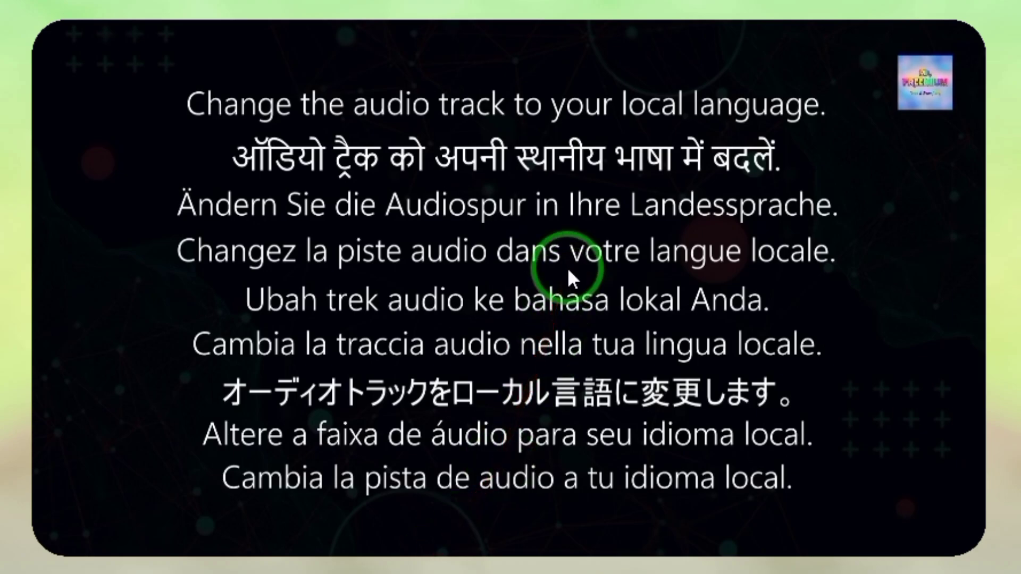
- Pause the YouTube video at 0:15 and show its audio track languages, with English original still selected
click(573, 287)
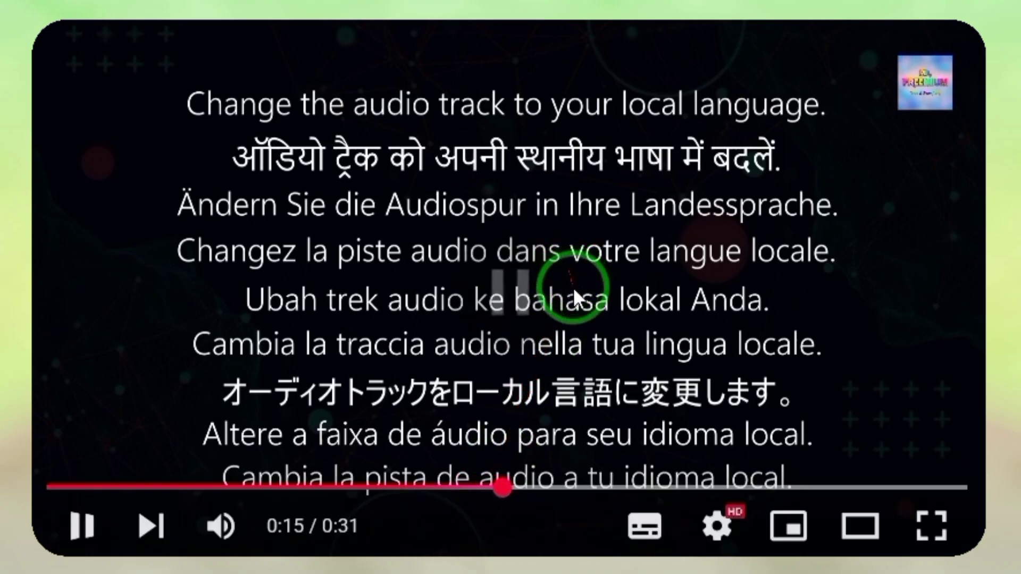
click(717, 526)
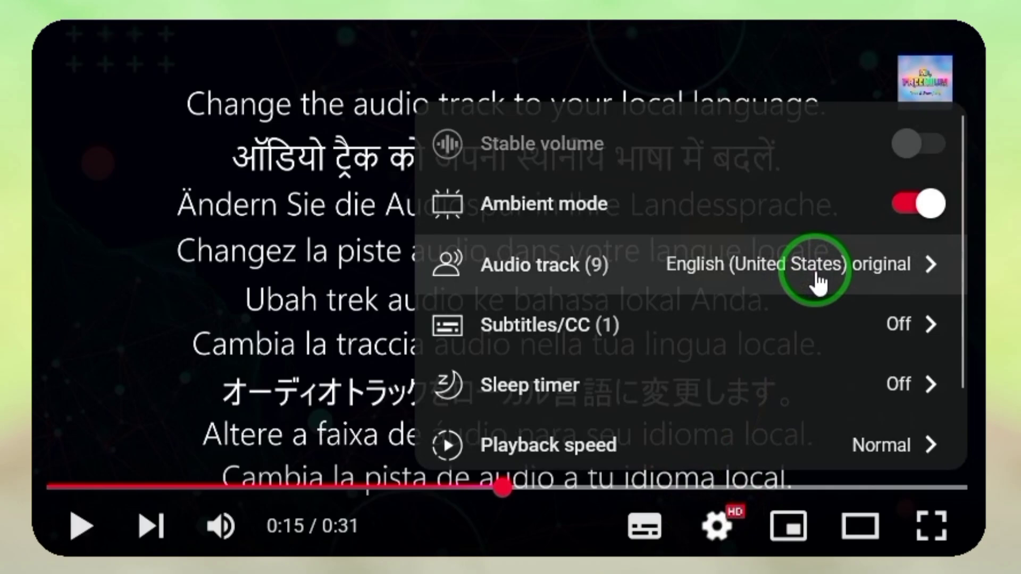
click(932, 273)
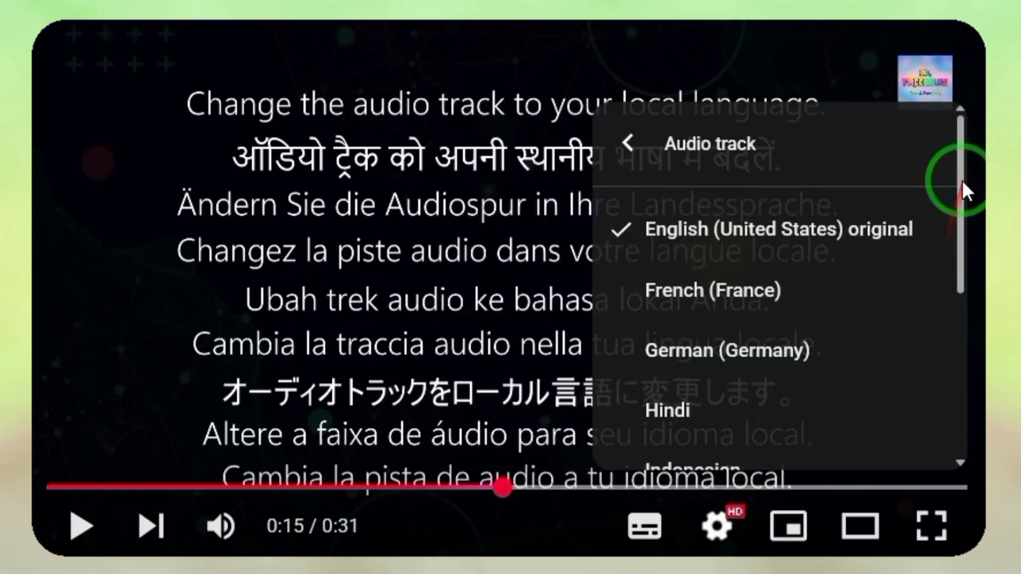
drag(962, 184, 952, 308)
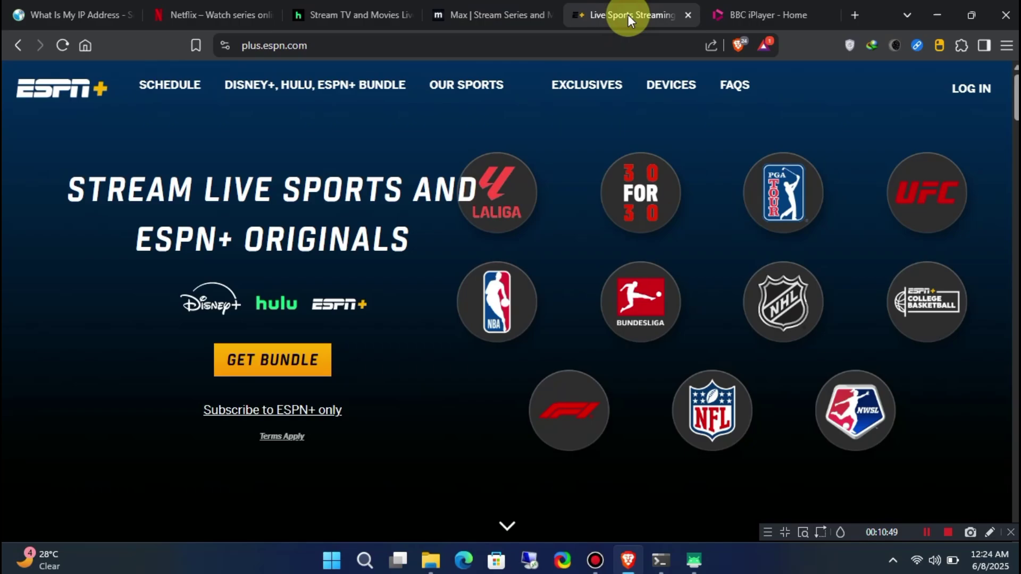
- Switch to the BBC iPlayer tab in Brave
click(759, 19)
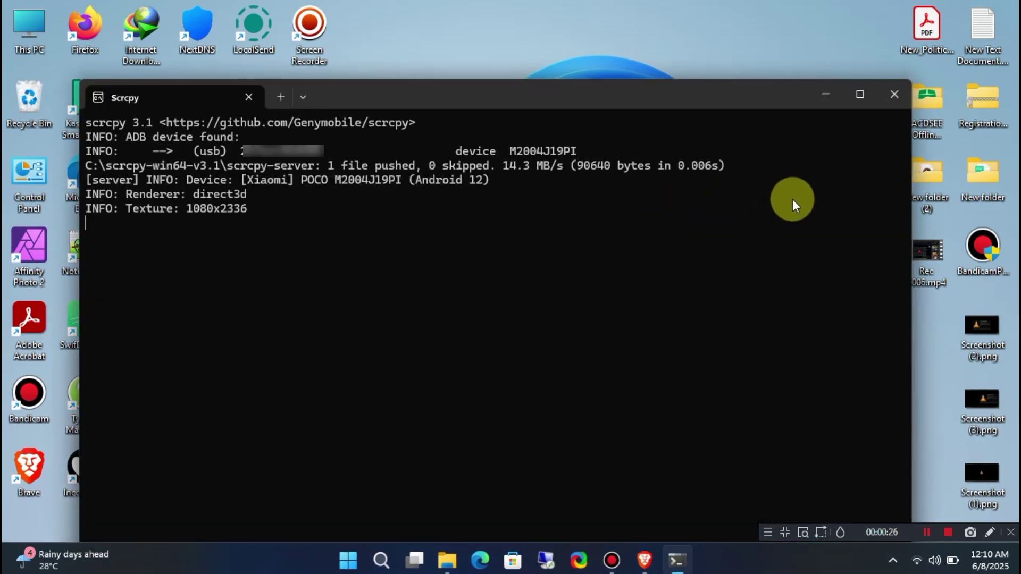
- Hide the console, move the phone mirror to the desktop's right side, and browse the app drawer
click(826, 94)
drag(480, 44, 745, 34)
click(499, 144)
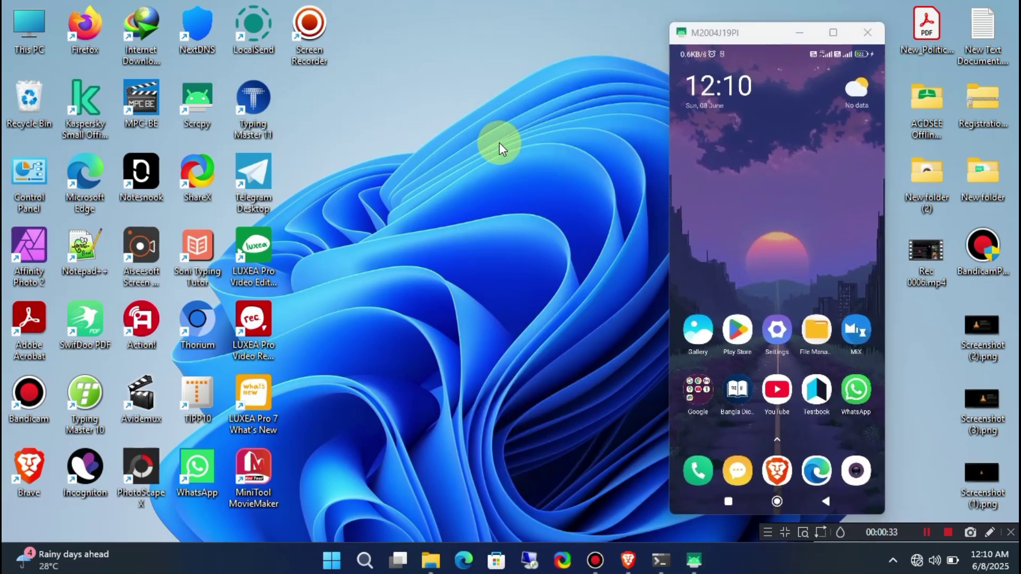
drag(786, 437, 842, 153)
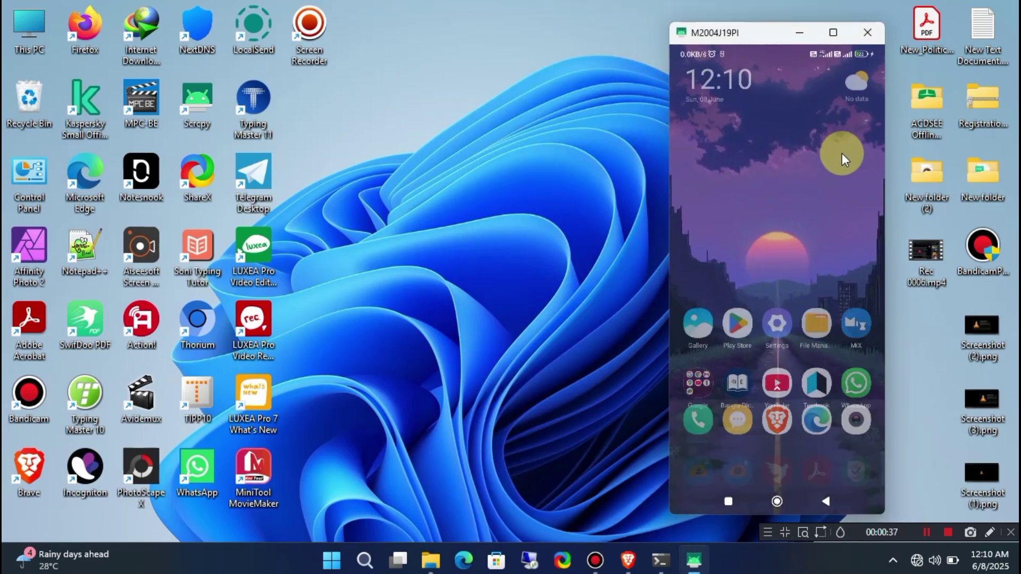
scroll(792, 319, down, 1)
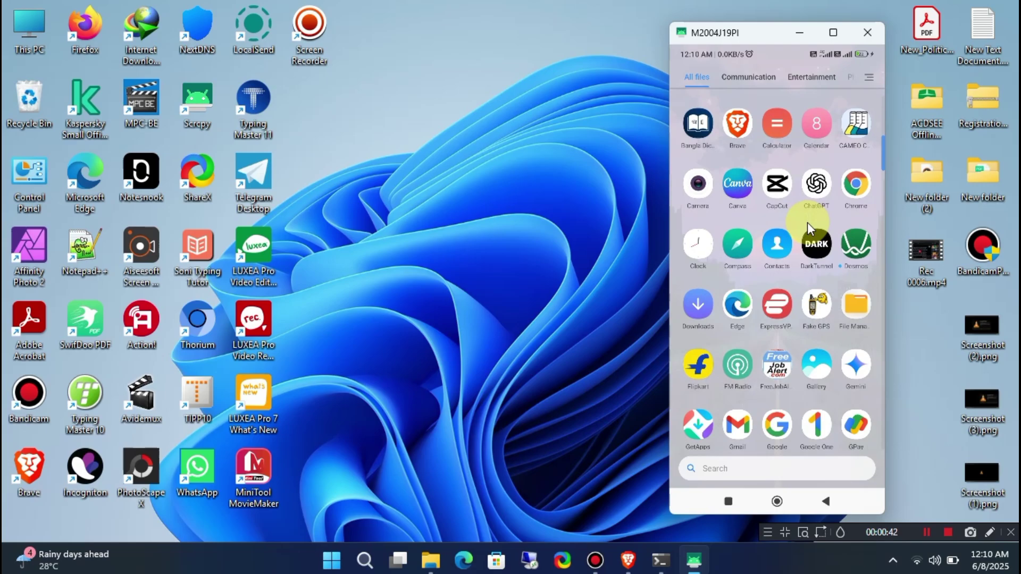
- Connect ExpressVPN on the phone to USA - New Jersey - 1
click(777, 307)
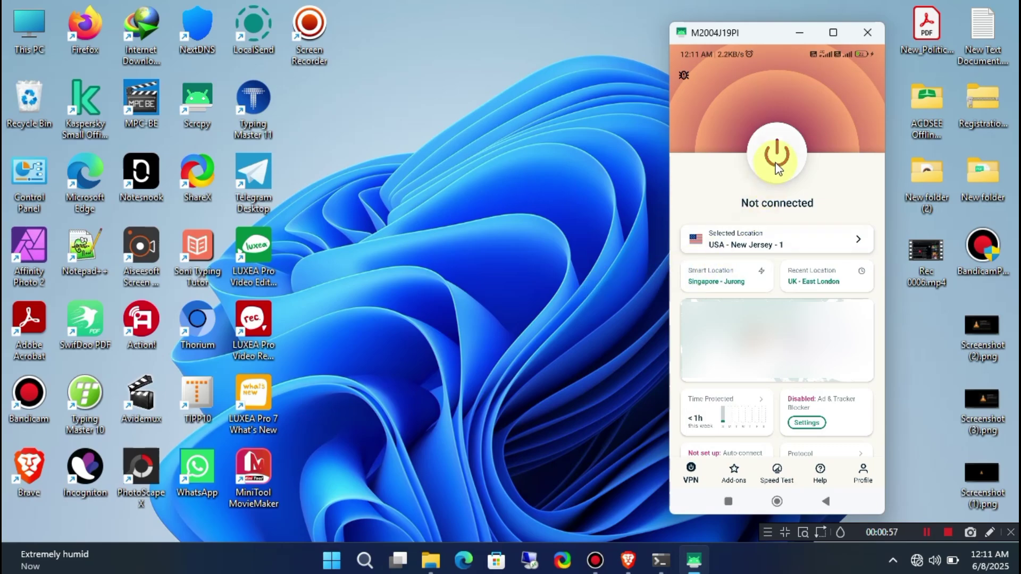
click(824, 281)
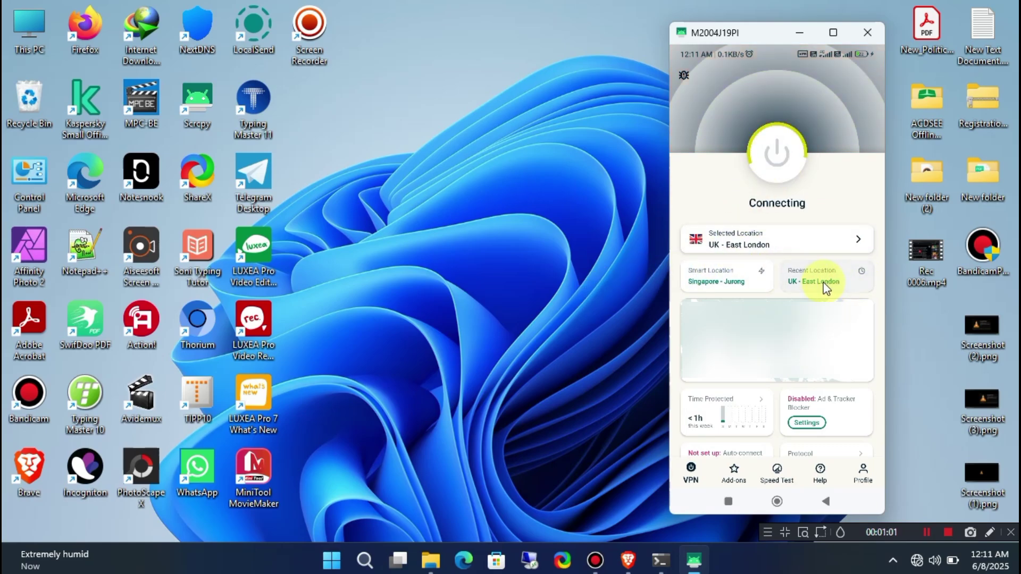
click(824, 282)
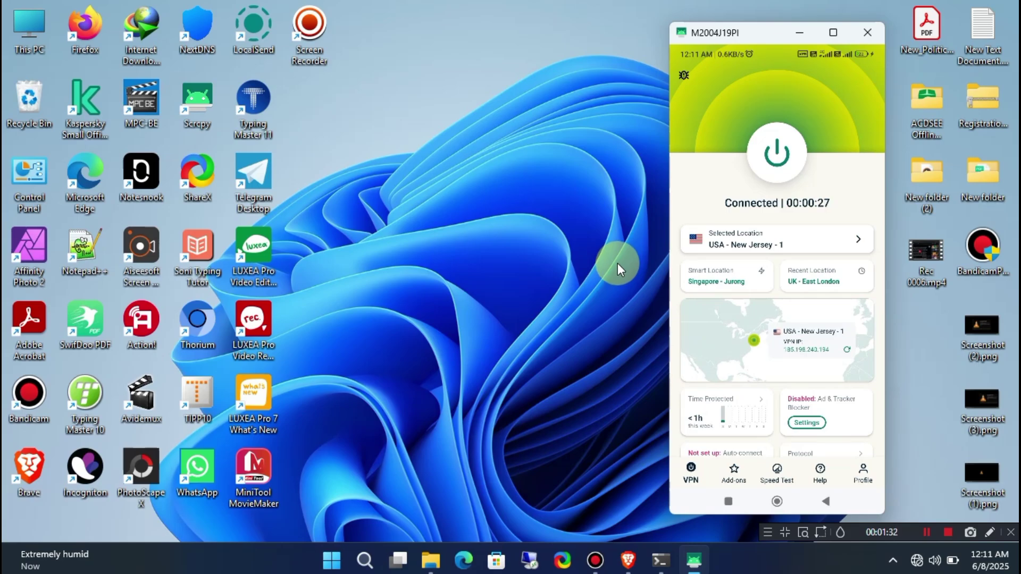
- Launch VPN Hotspot from the phone's app drawer, showing its tethering page with all sharing off
click(777, 501)
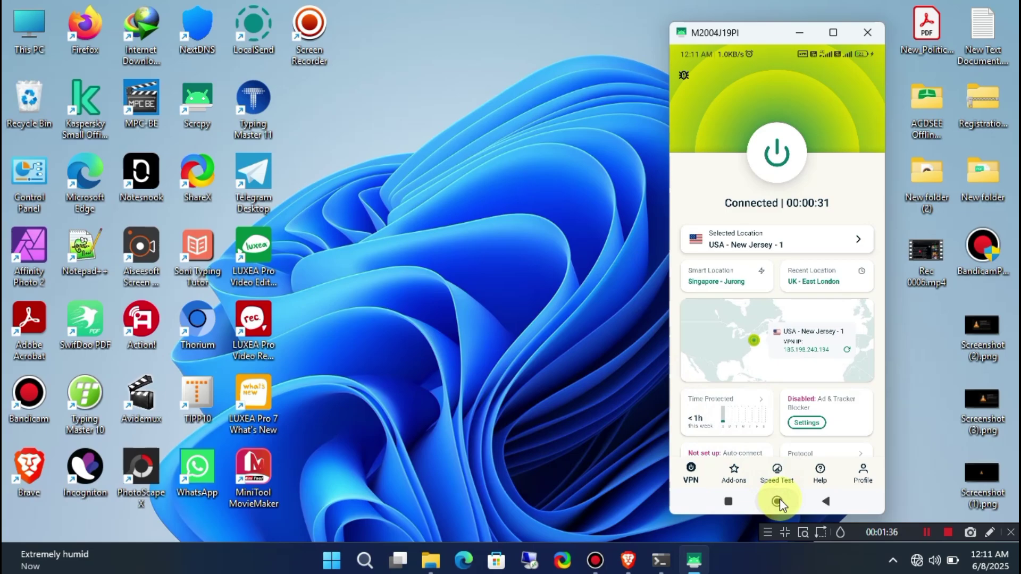
drag(778, 463, 844, 102)
drag(802, 399, 834, 102)
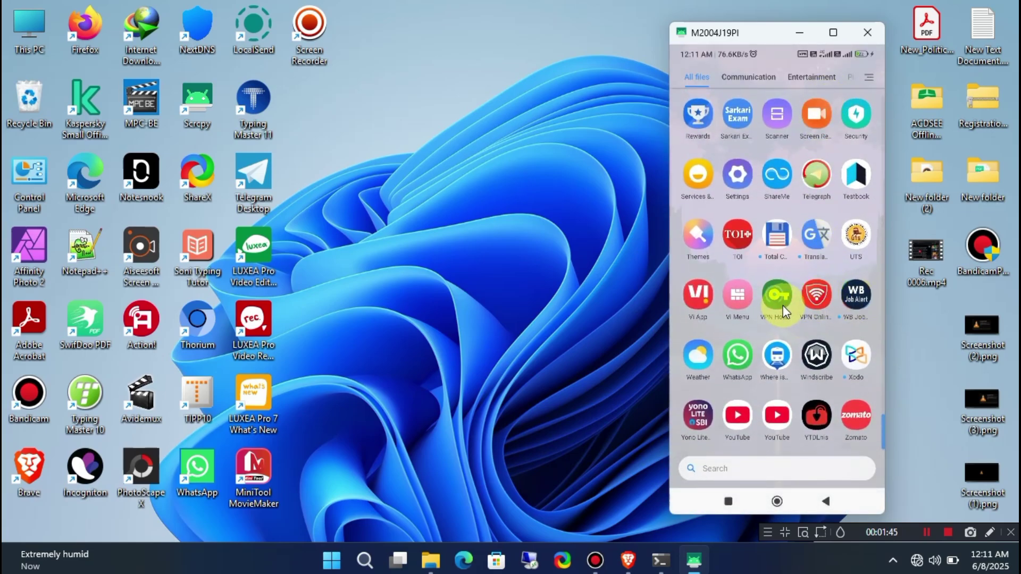
click(783, 306)
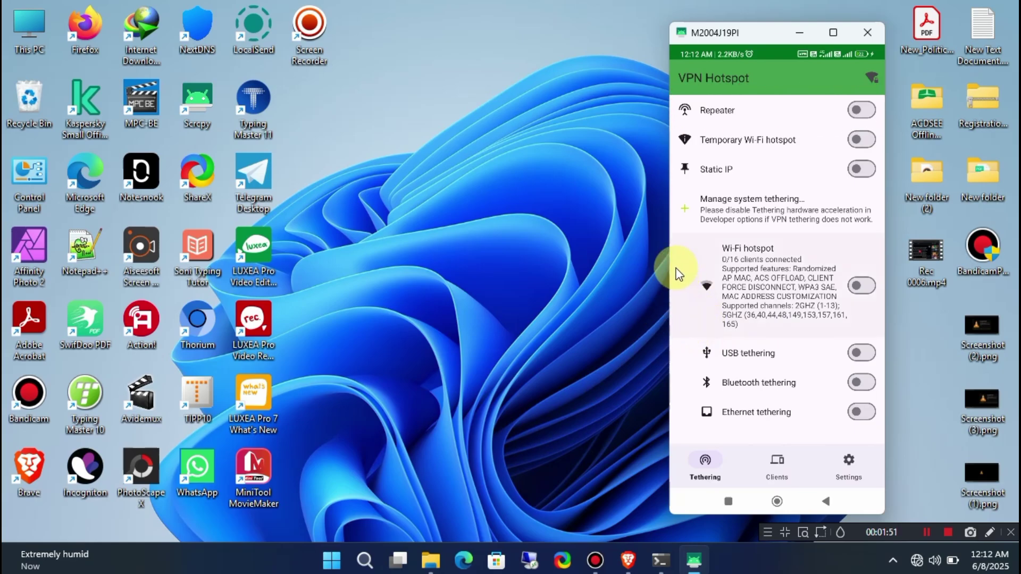
- Turn on the phone's Wi-Fi hotspot from the second page of quick settings toggles
drag(851, 52, 780, 277)
drag(857, 291, 691, 289)
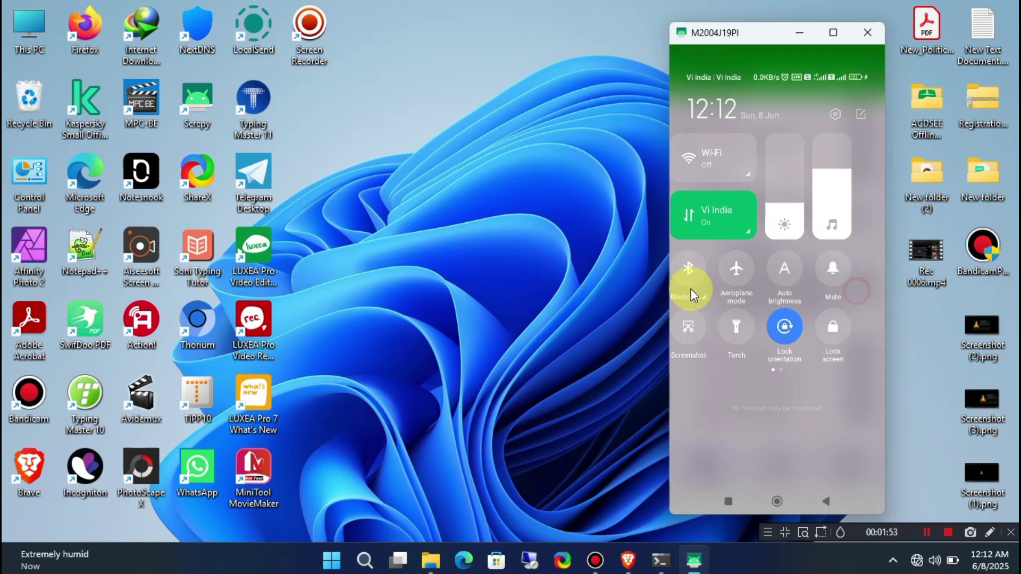
drag(827, 303, 624, 293)
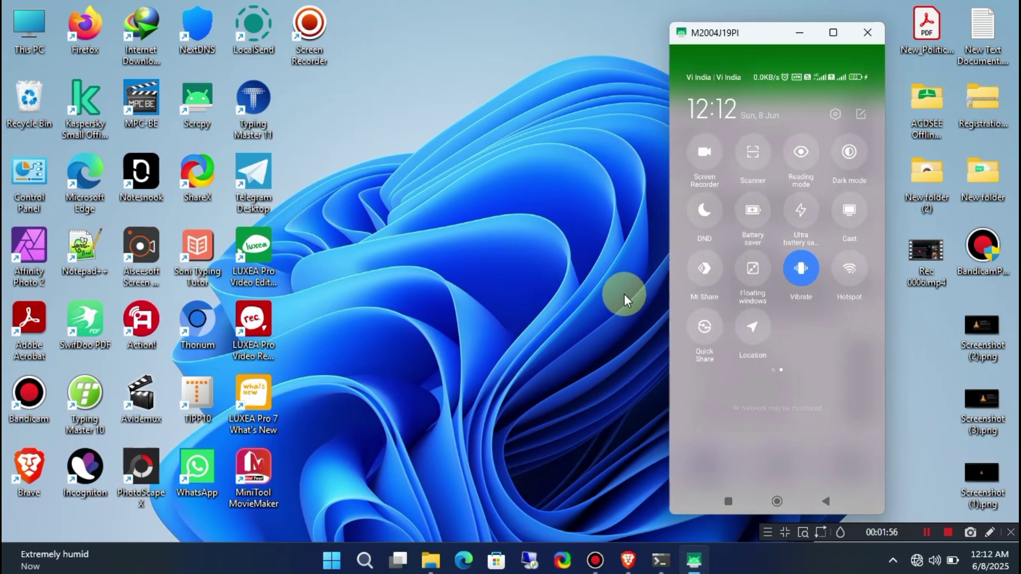
click(849, 276)
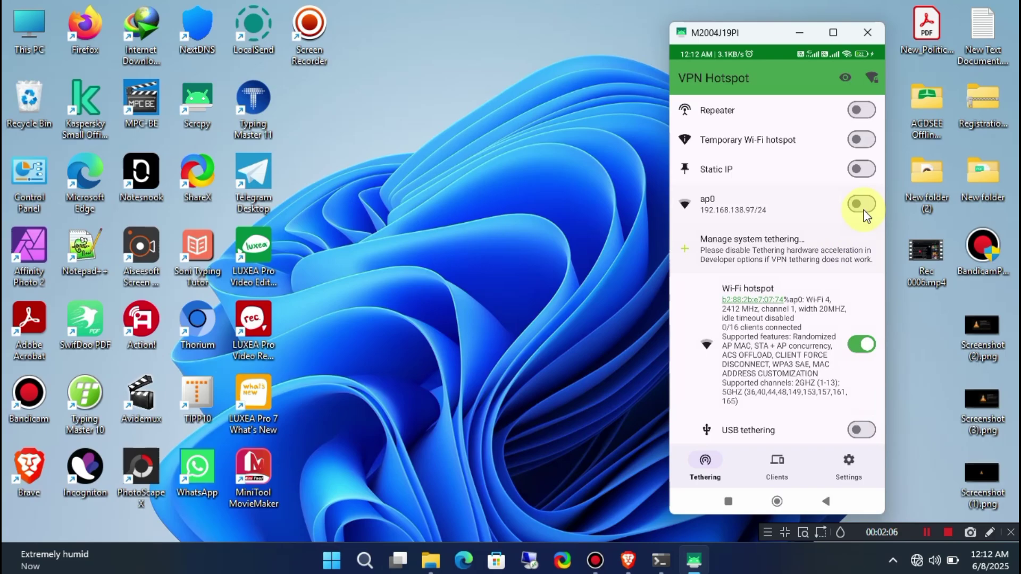
- Check the VPN and tethering notifications, then enable VPN sharing on the ap0 interface
drag(748, 50, 714, 259)
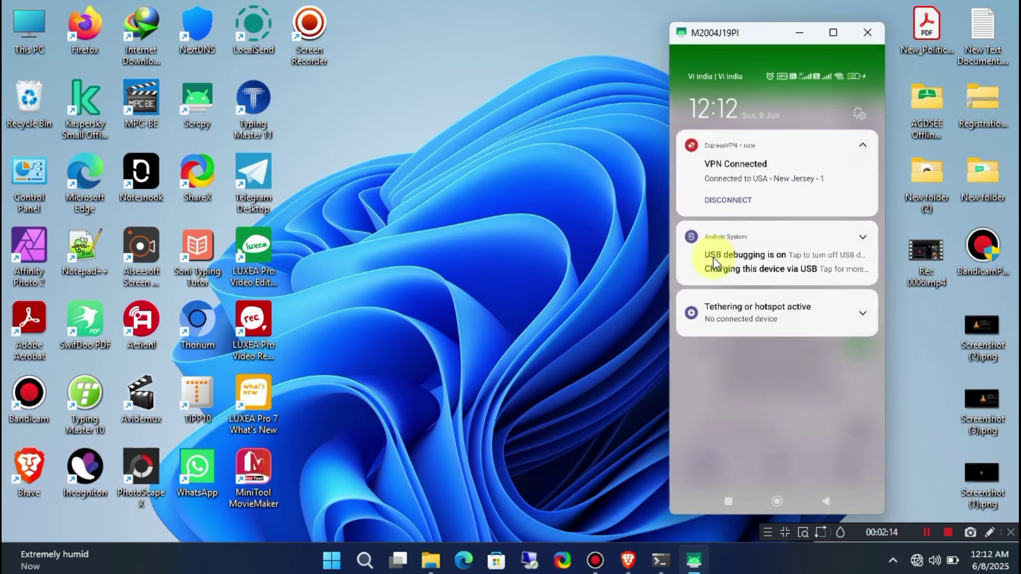
drag(791, 291, 820, 133)
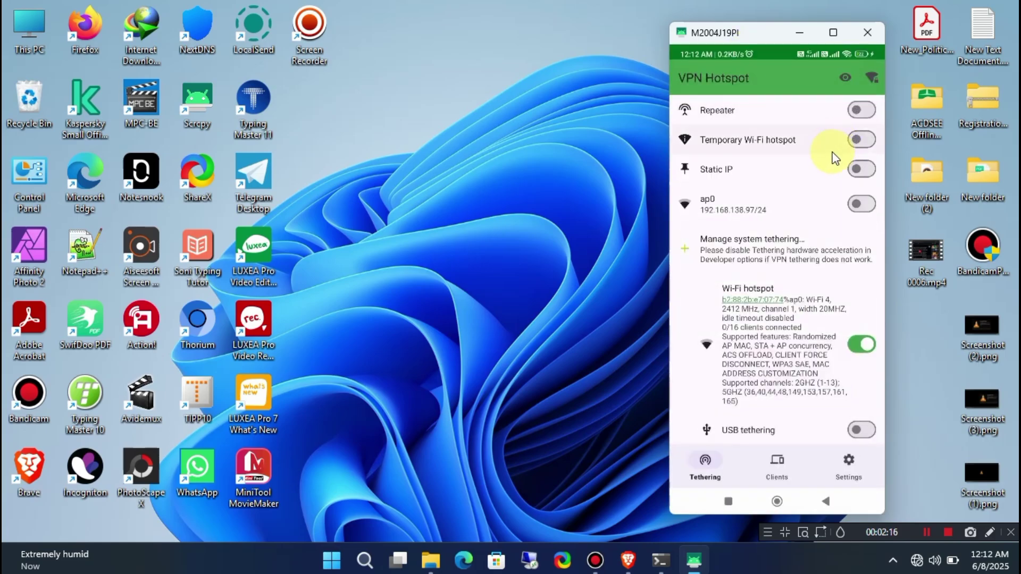
click(859, 205)
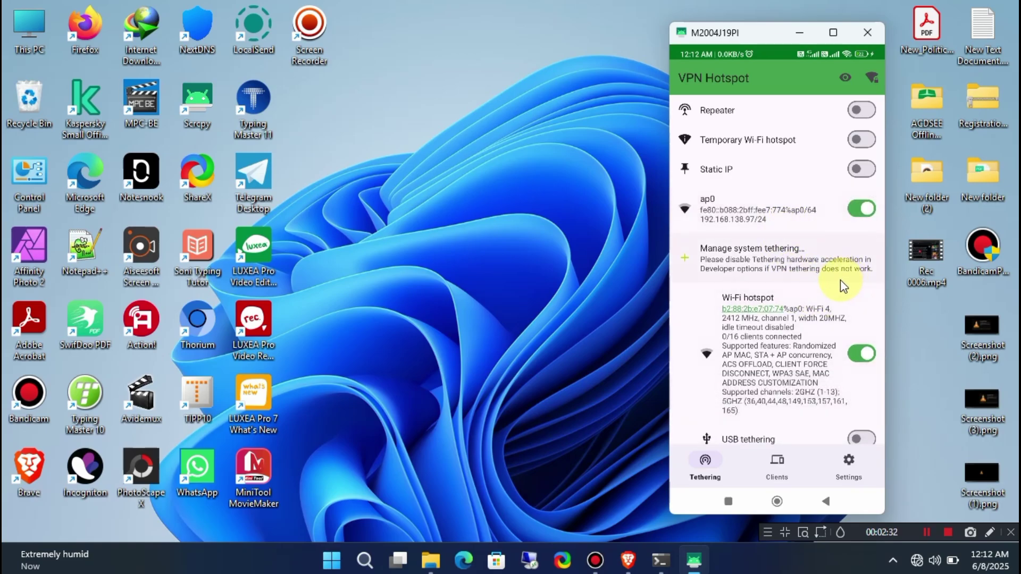
- Connect the PC to the phone's secured hotspot through the Windows Wi-Fi flyout
click(919, 565)
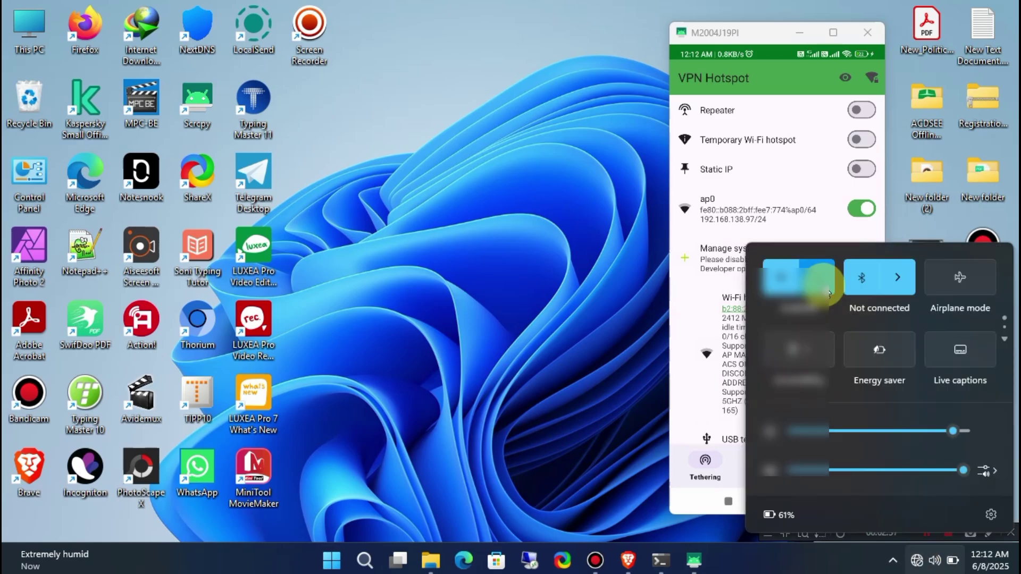
click(828, 293)
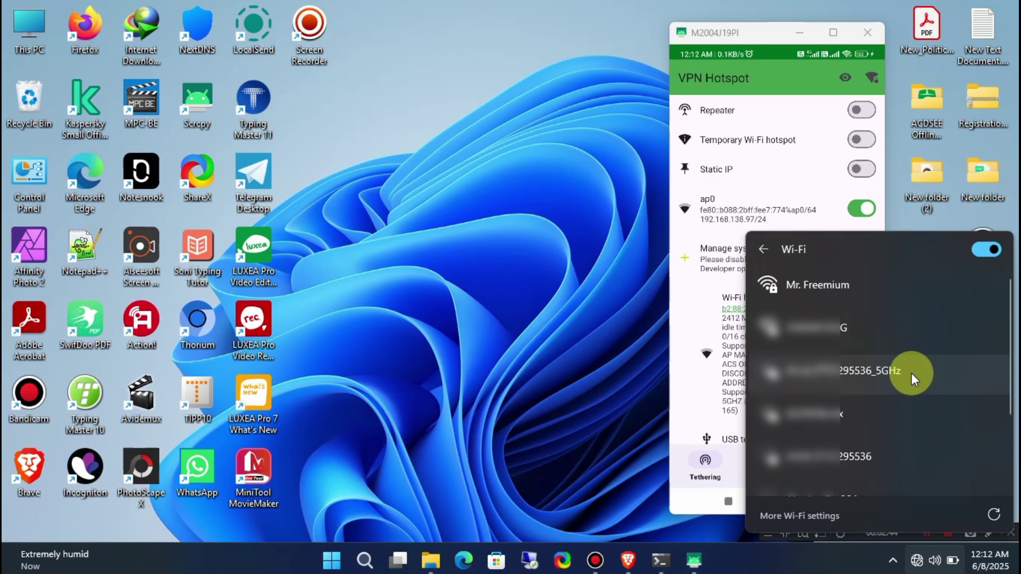
click(881, 284)
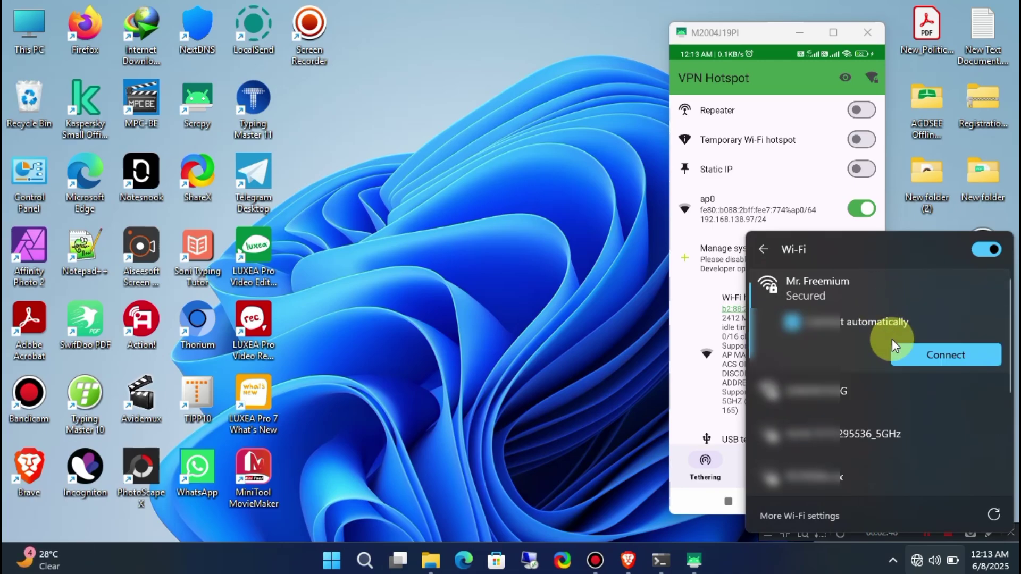
click(980, 356)
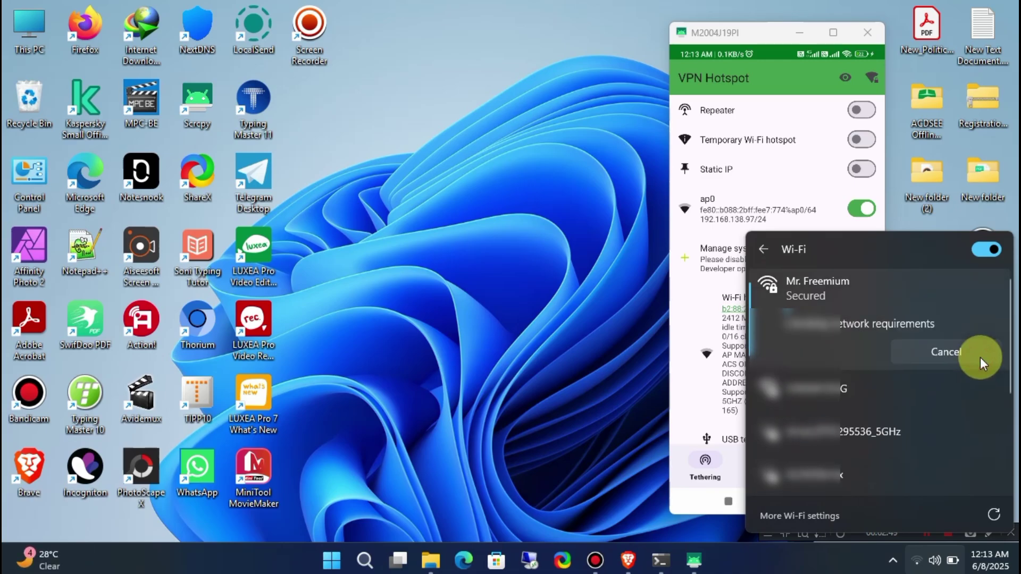
click(602, 254)
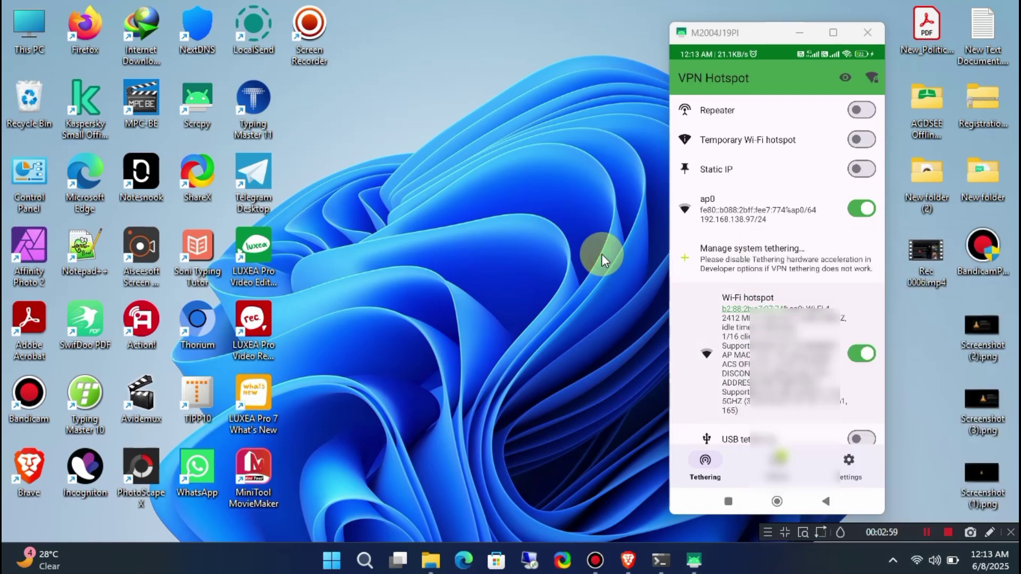
- Confirm the PC is listed under VPN Hotspot's clients, then bring Brave forward
click(782, 462)
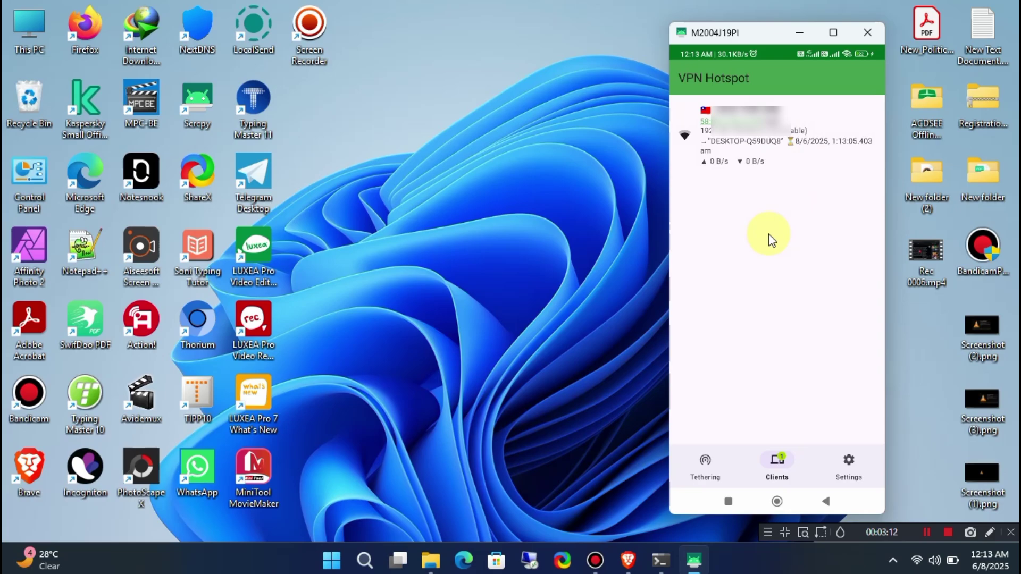
click(705, 462)
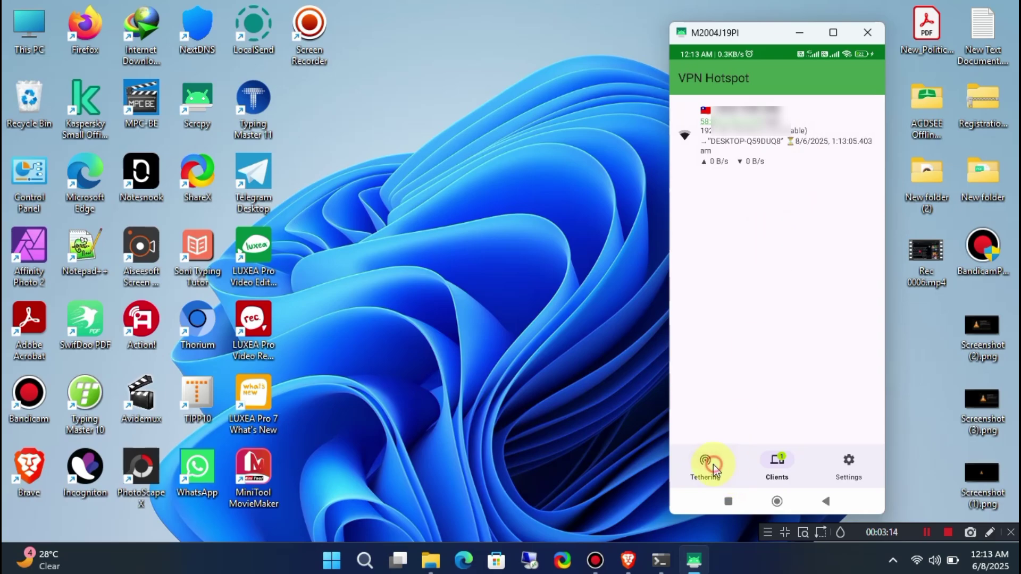
click(628, 560)
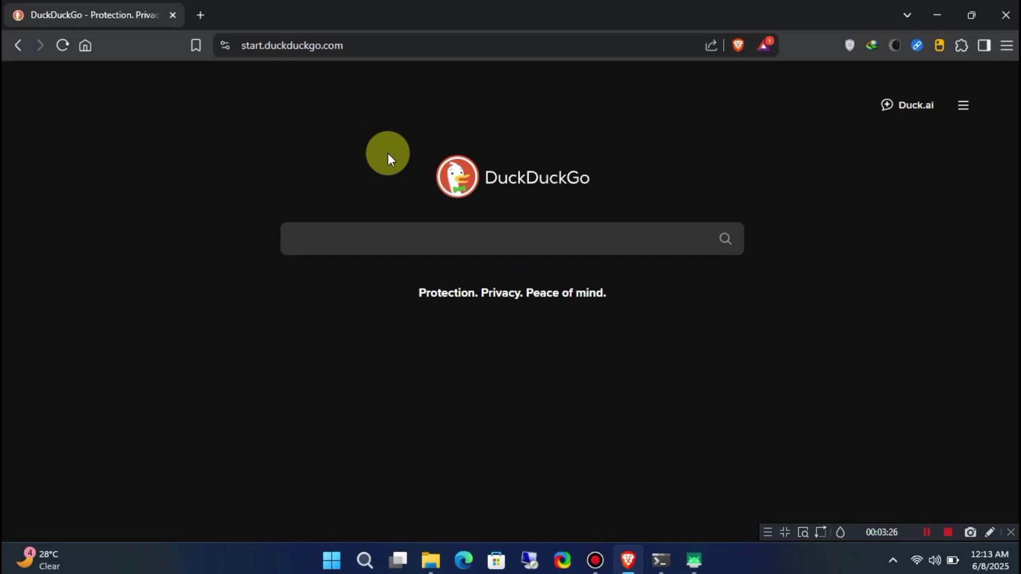
- Look up whatismyipaddress.com, showing IPv4 185.198.240.189 located in New Jersey, United States
text(whatismyip)
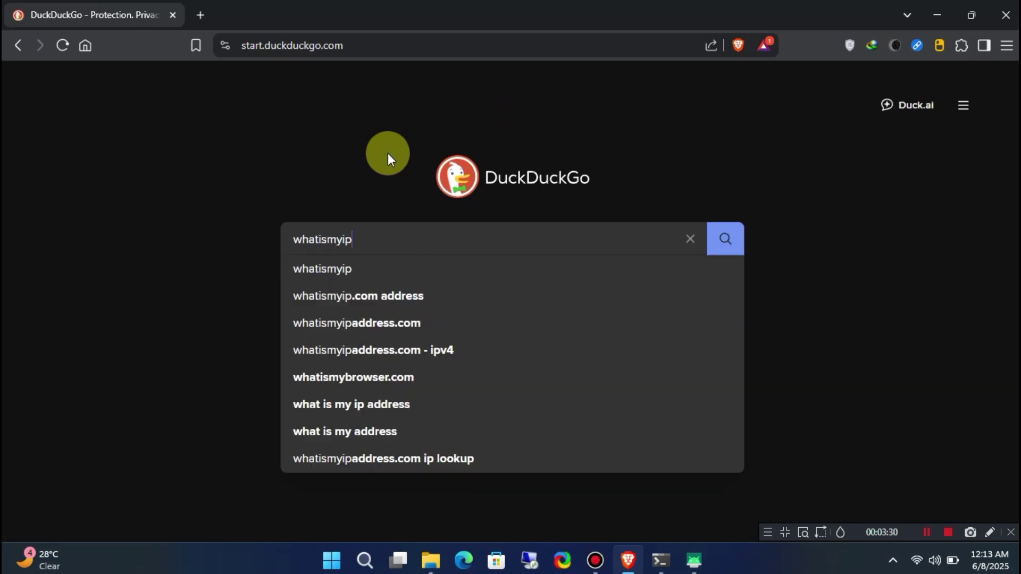
key(Down)
key(Down)
key(Down)
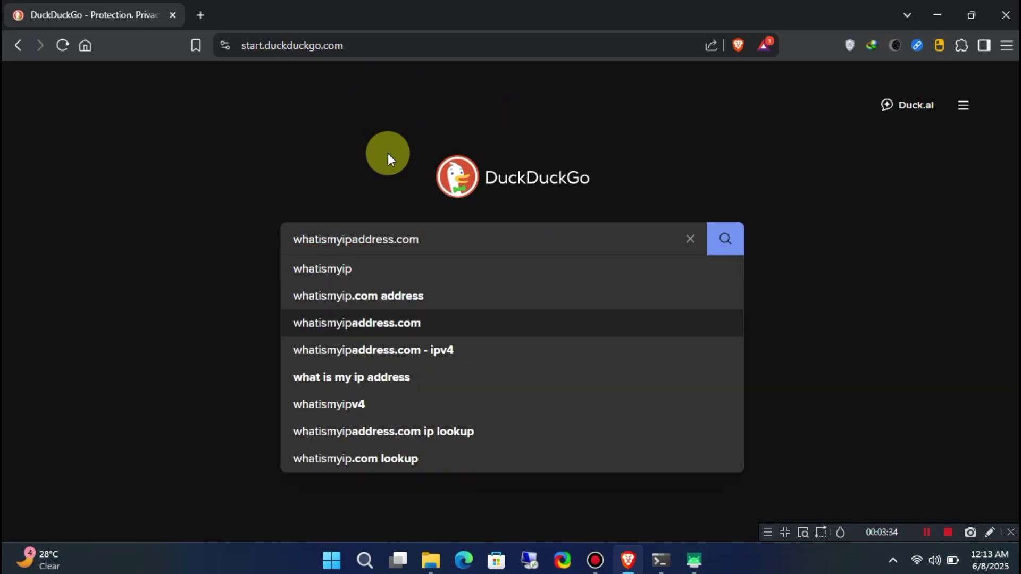
click(726, 239)
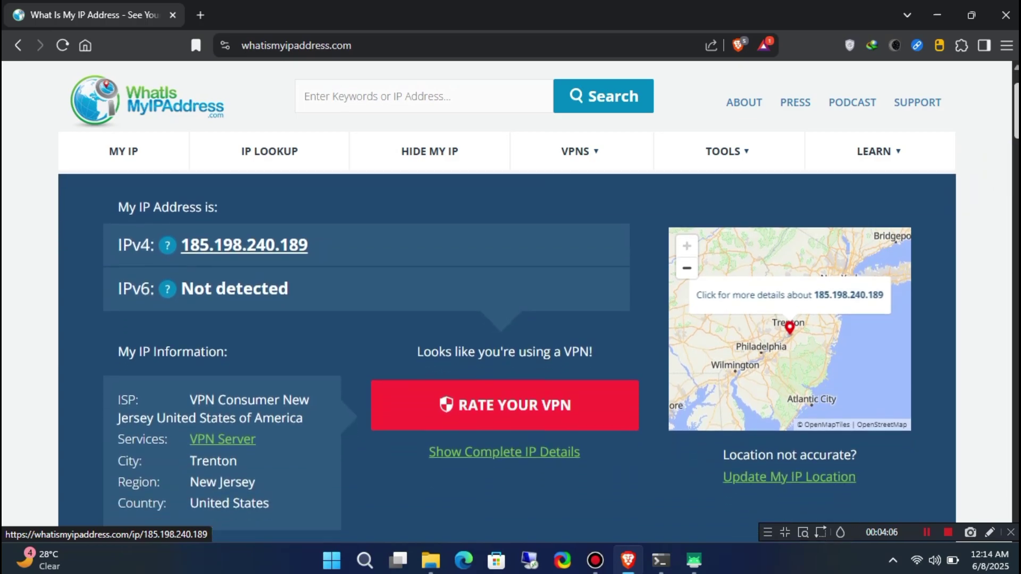
drag(126, 504, 370, 500)
click(369, 499)
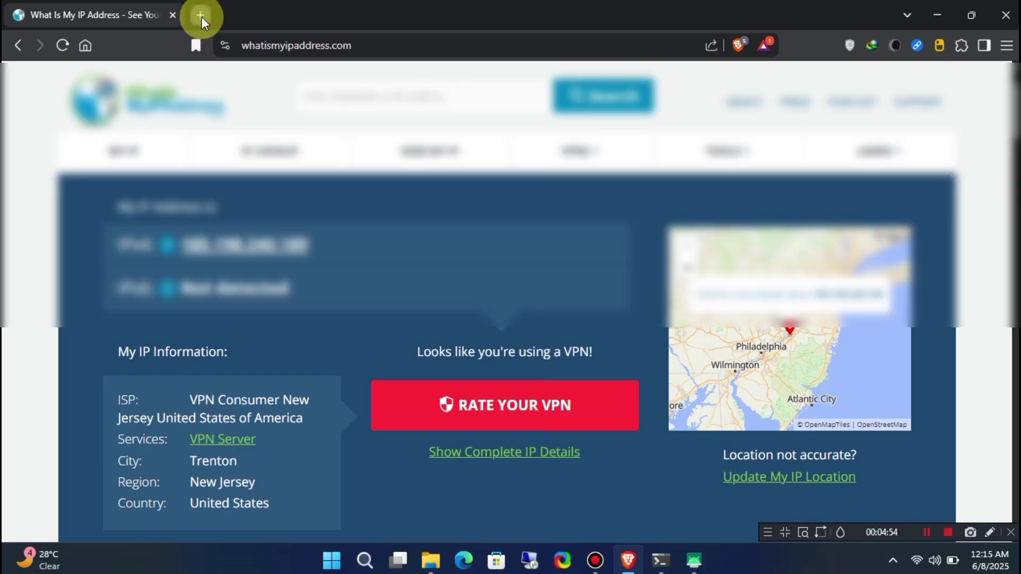
- Open netflix.com in a new Brave tab
click(200, 15)
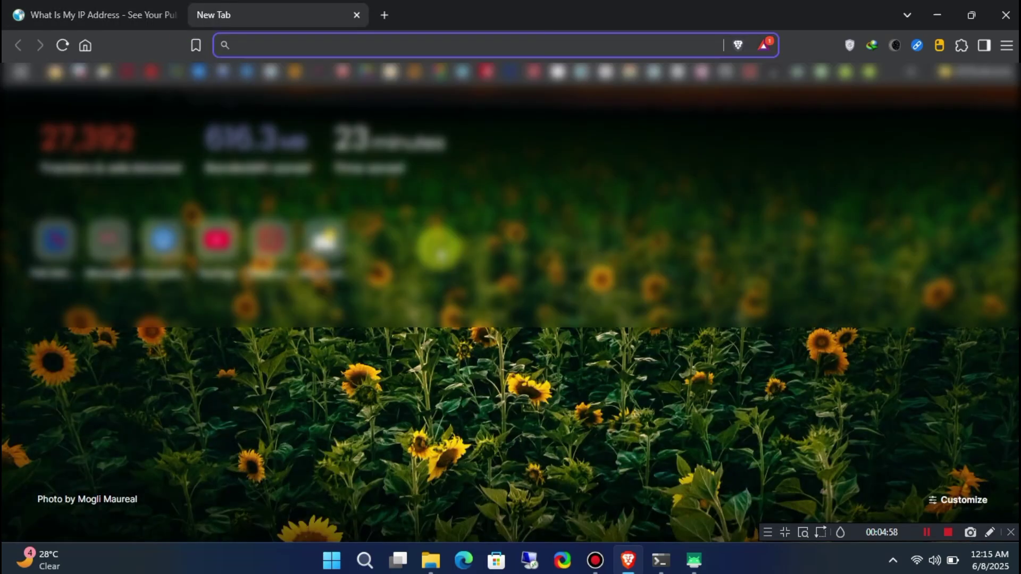
text(netflix)
key(Return)
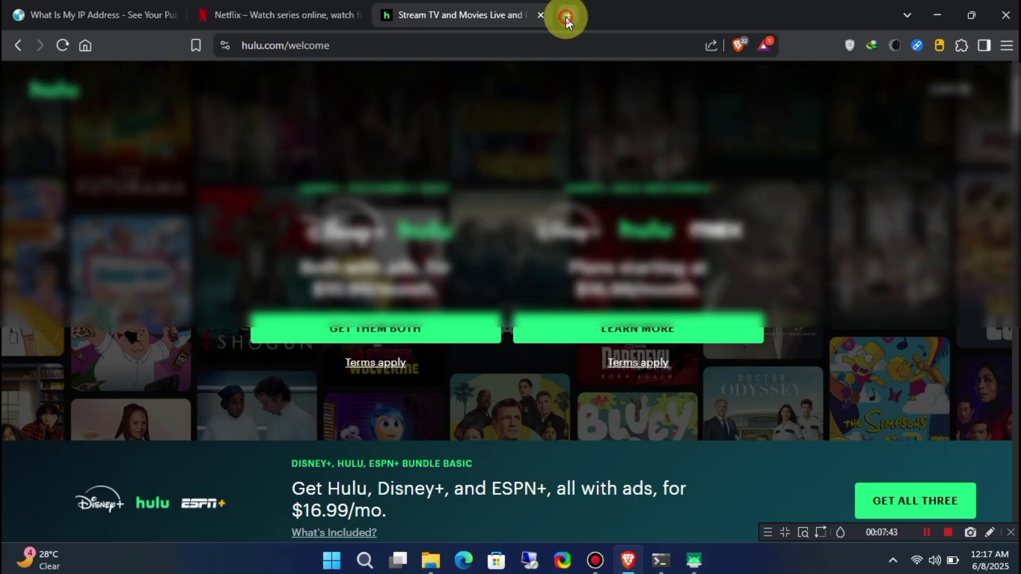
- Load max.com in another new tab
click(568, 16)
text(max.com)
key(Return)
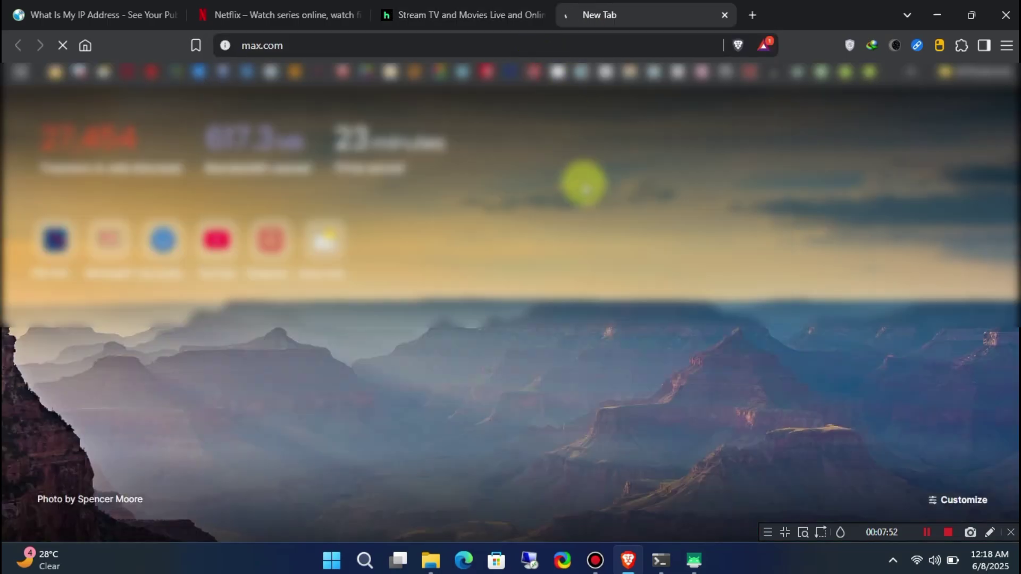